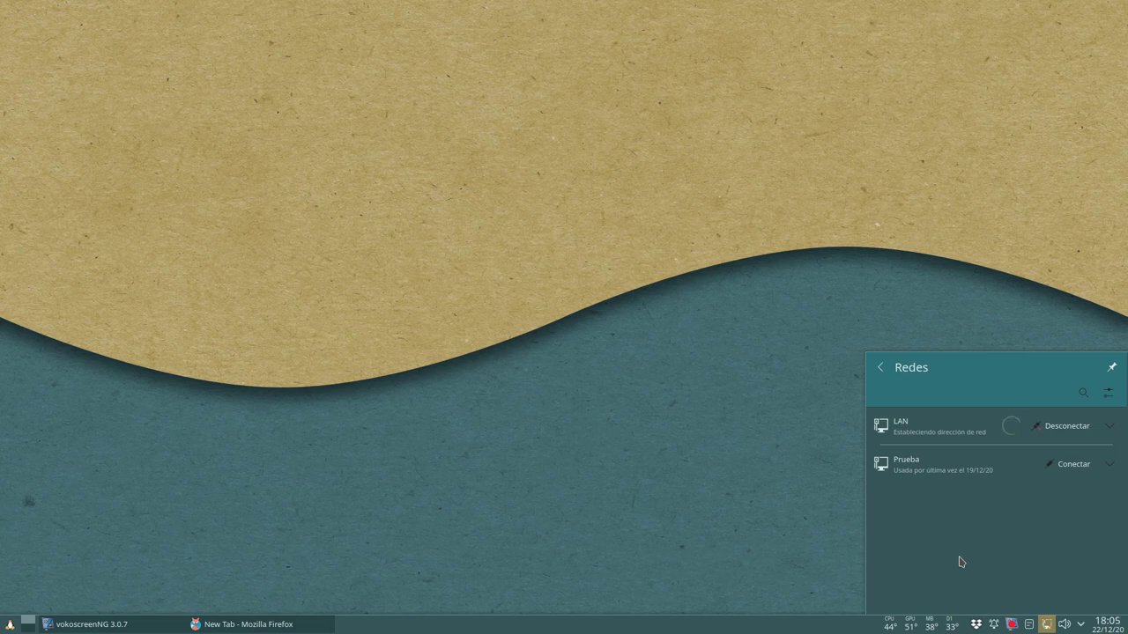
- Check the LAN connection's IP and MAC details in the Redes panel, then return to Firefox
left_click(982, 436)
left_click(1055, 449)
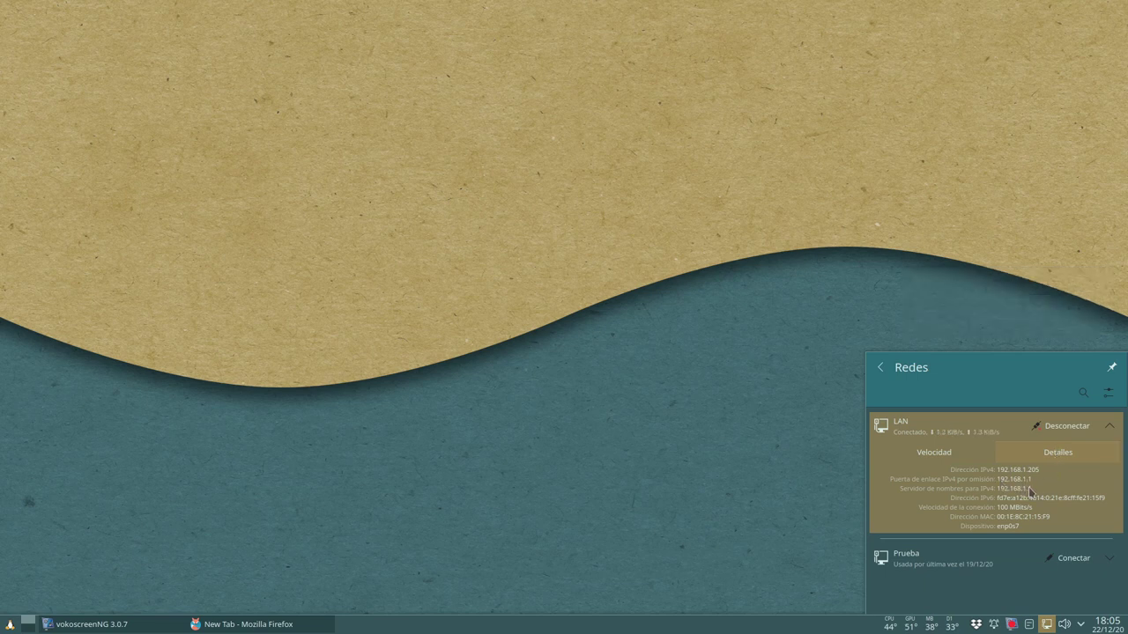
left_click(692, 503)
left_click(196, 624)
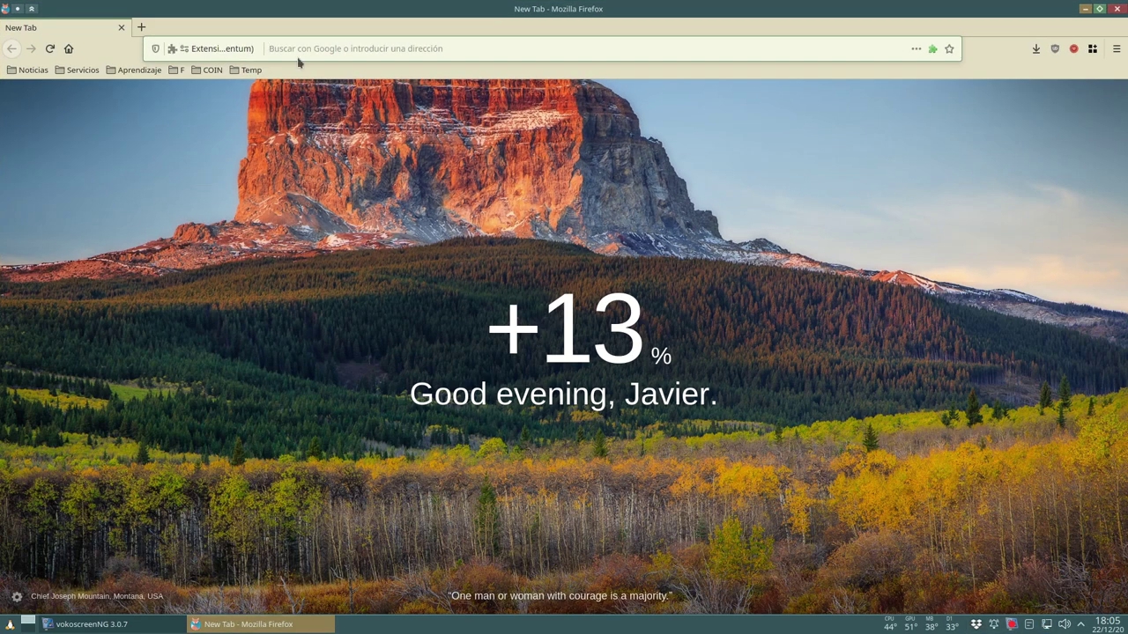
- Load 192.168.1.1 and log in to LuCI as root with the router password
type("192.168.1.1")
key("Return")
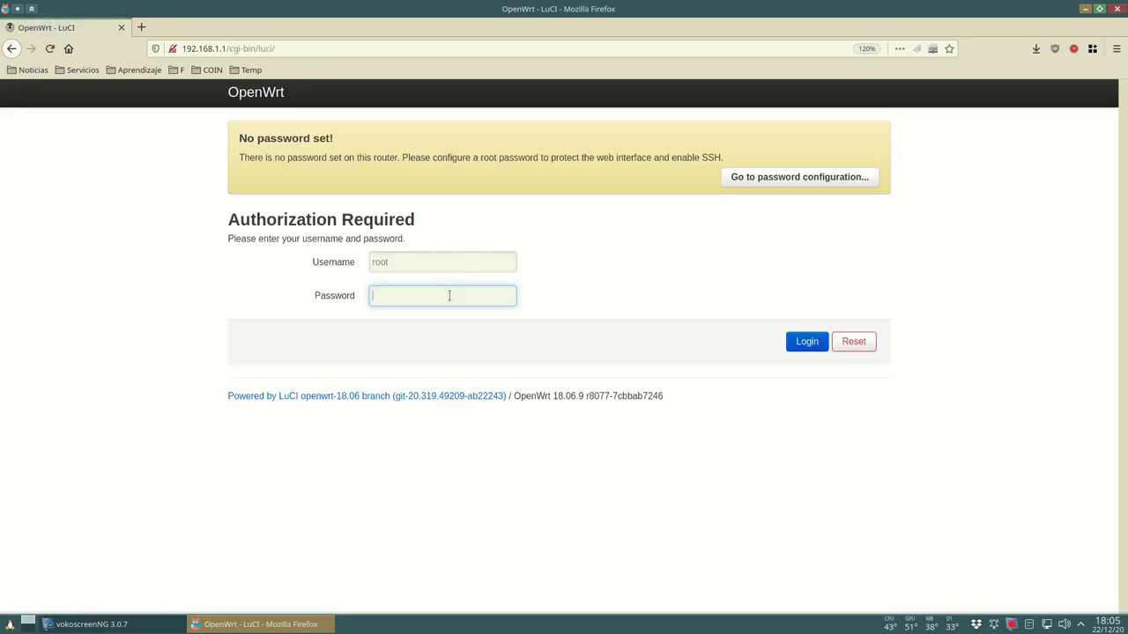
type("admi")
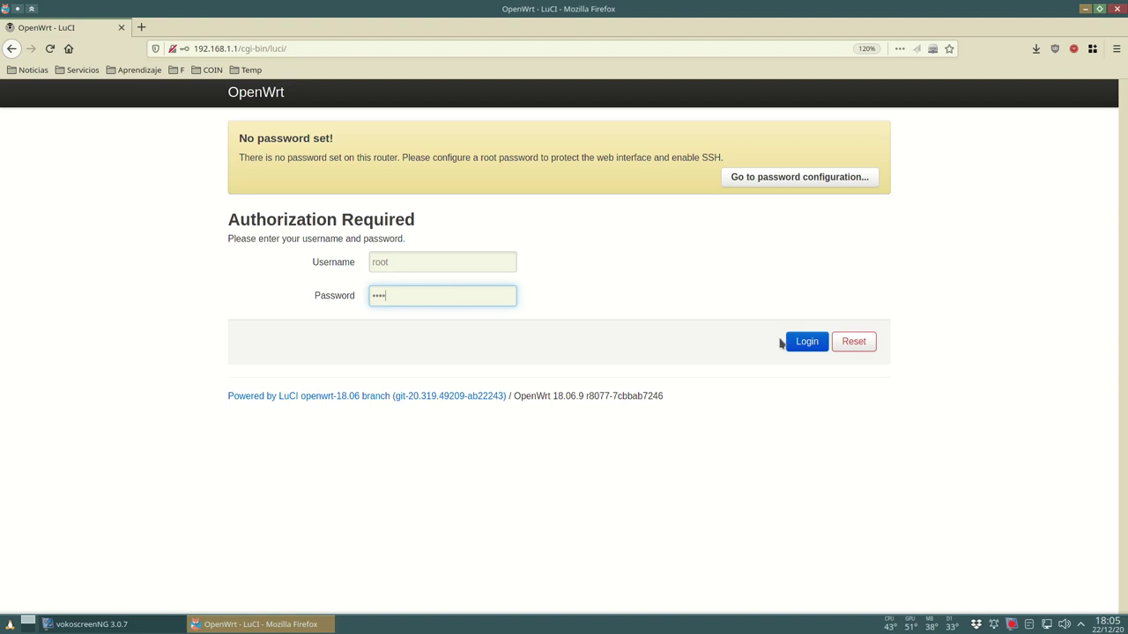
left_click(793, 344)
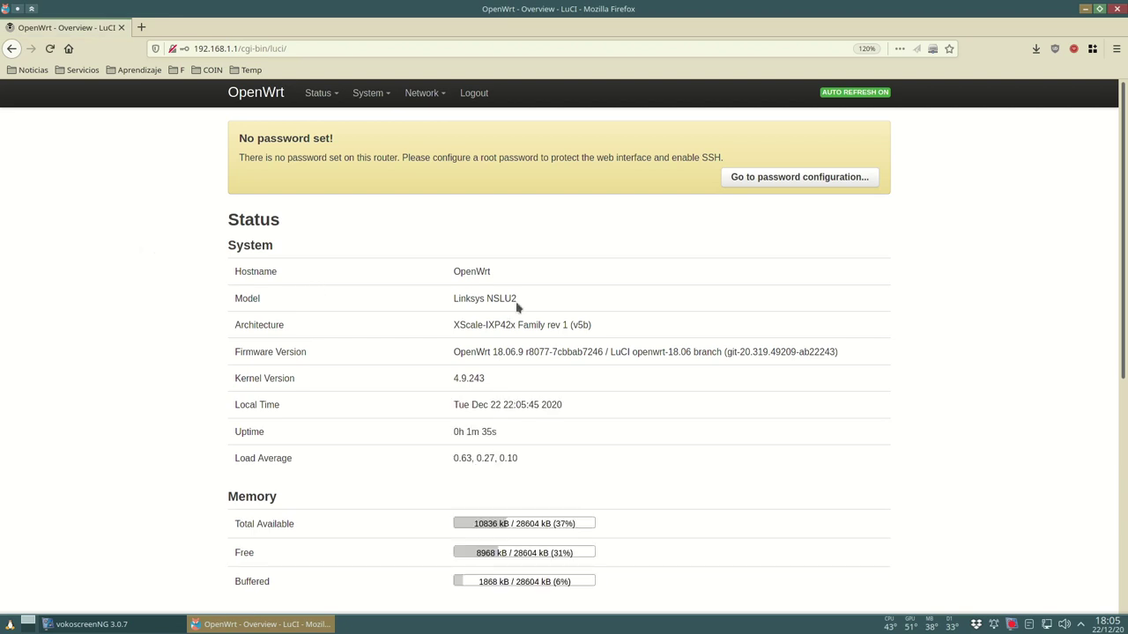
- Review the Status overview, highlighting the Model value Linksys NSLU2
left_click_drag(517, 302, 454, 304)
scroll(532, 326, "down", 2)
scroll(532, 326, "down", 7)
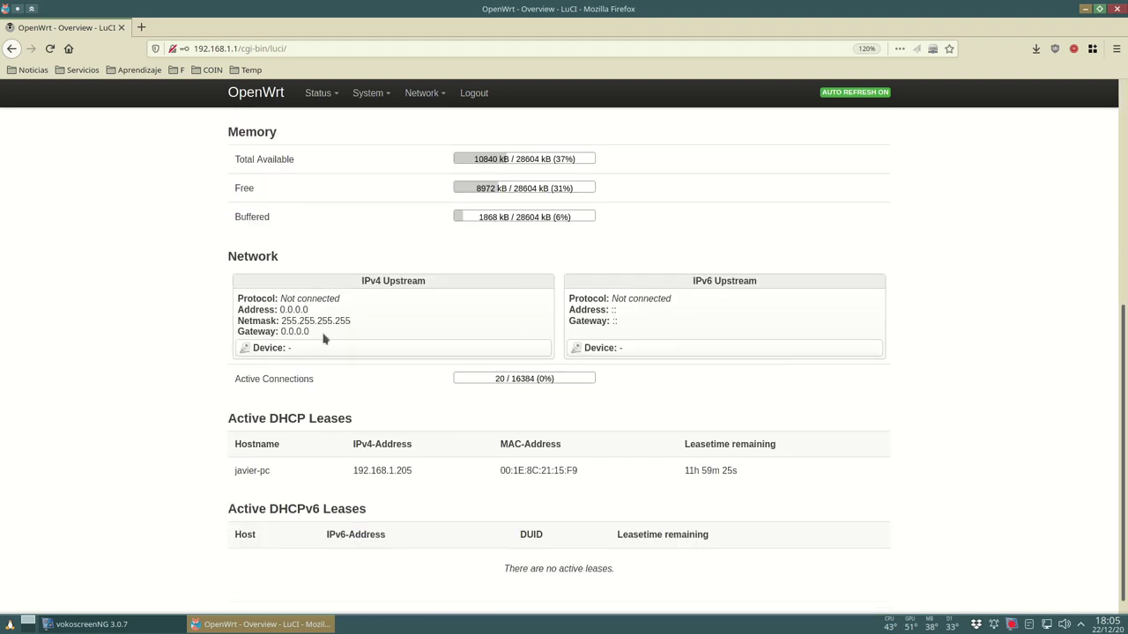
scroll(335, 344, "down", 1)
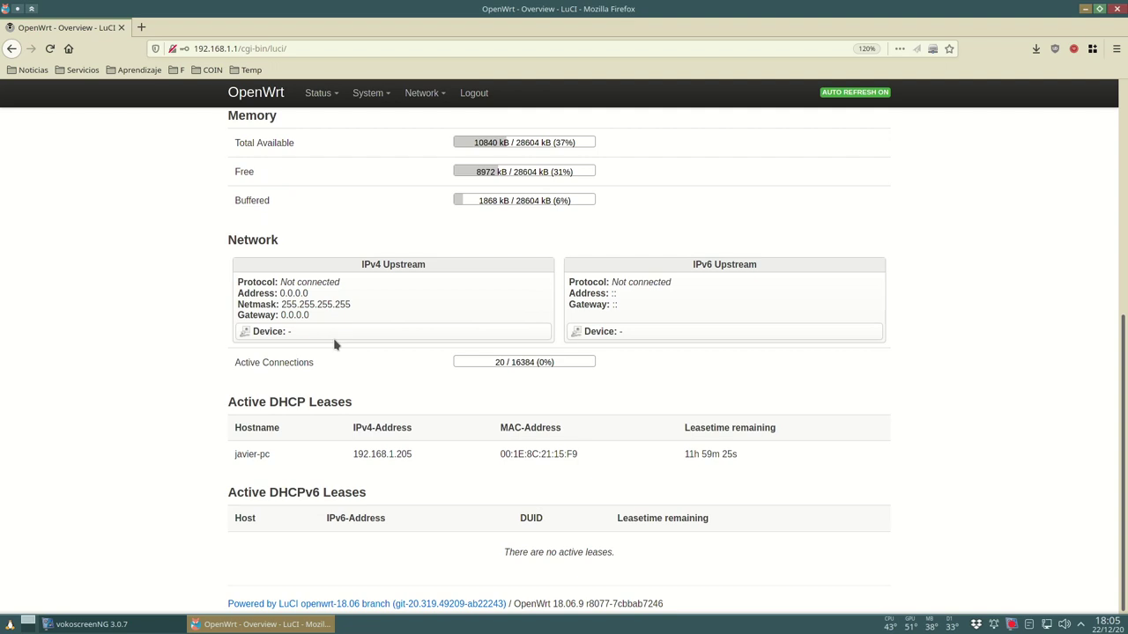
scroll(405, 472, "up", 2)
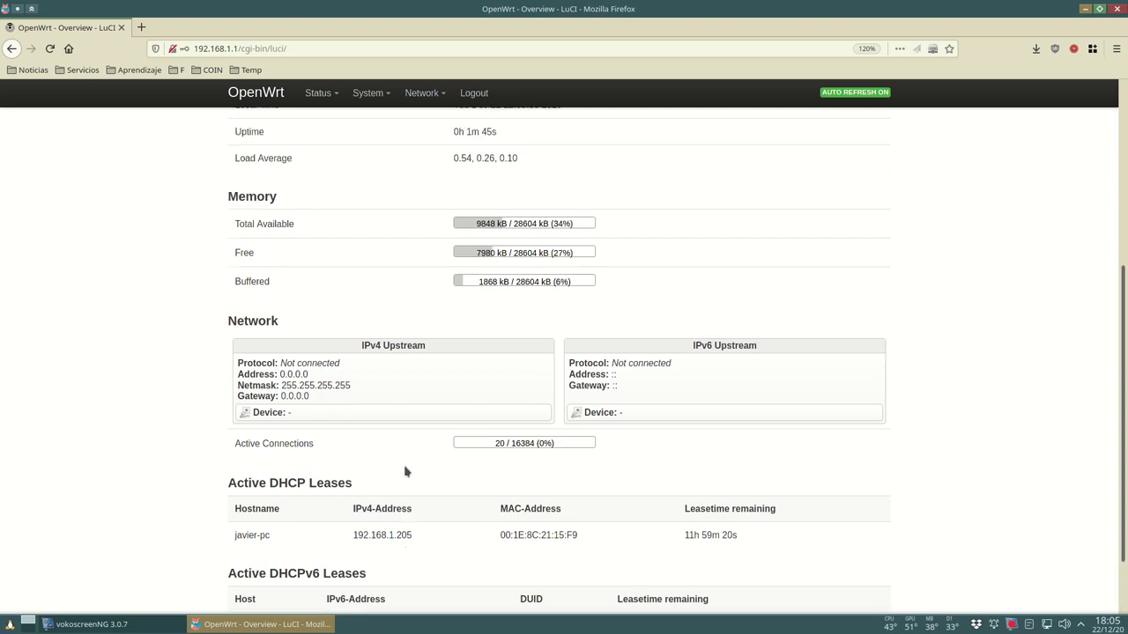
scroll(405, 471, "up", 7)
- Check the active DHCP lease at 192.168.1.205, then return to the page top
scroll(405, 469, "down", 11)
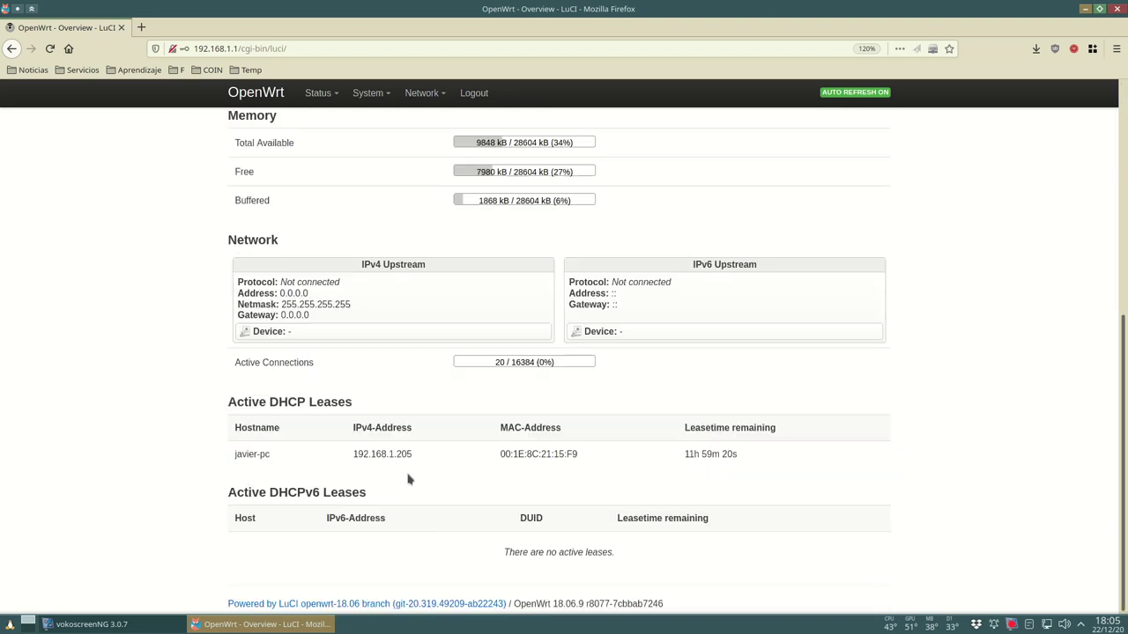
left_click_drag(236, 454, 755, 461)
scroll(582, 350, "up", 1)
scroll(582, 350, "up", 8)
- Edit the LAN interface from Network > Interfaces, showing static 192.168.1.1 with netmask 255.255.255.0
mouse_move(435, 99)
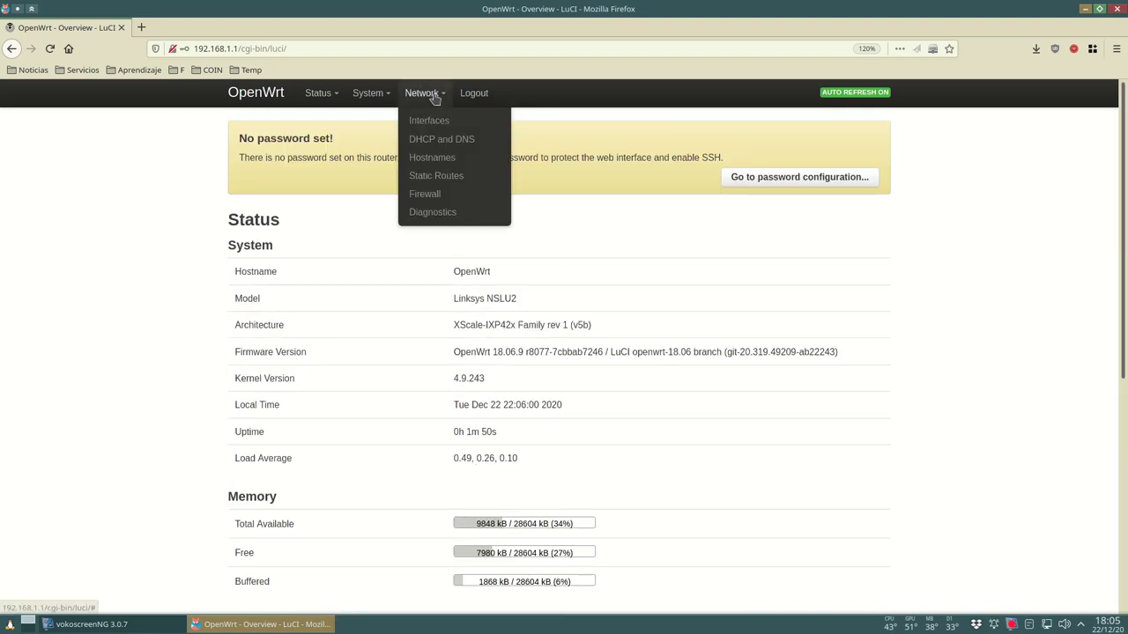
left_click(438, 122)
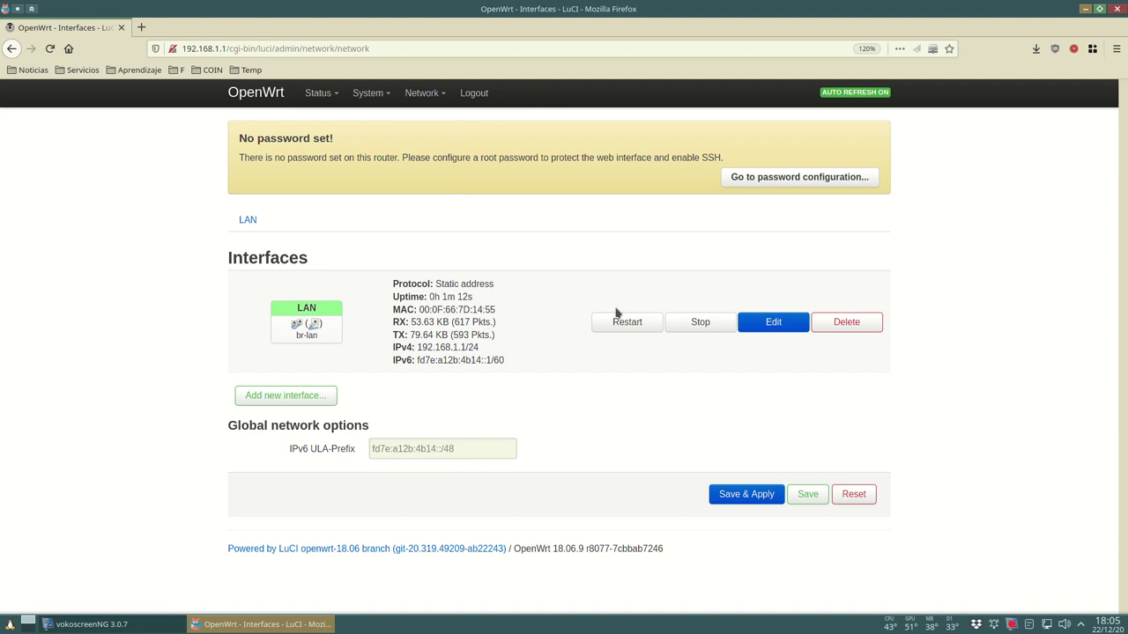
left_click(774, 324)
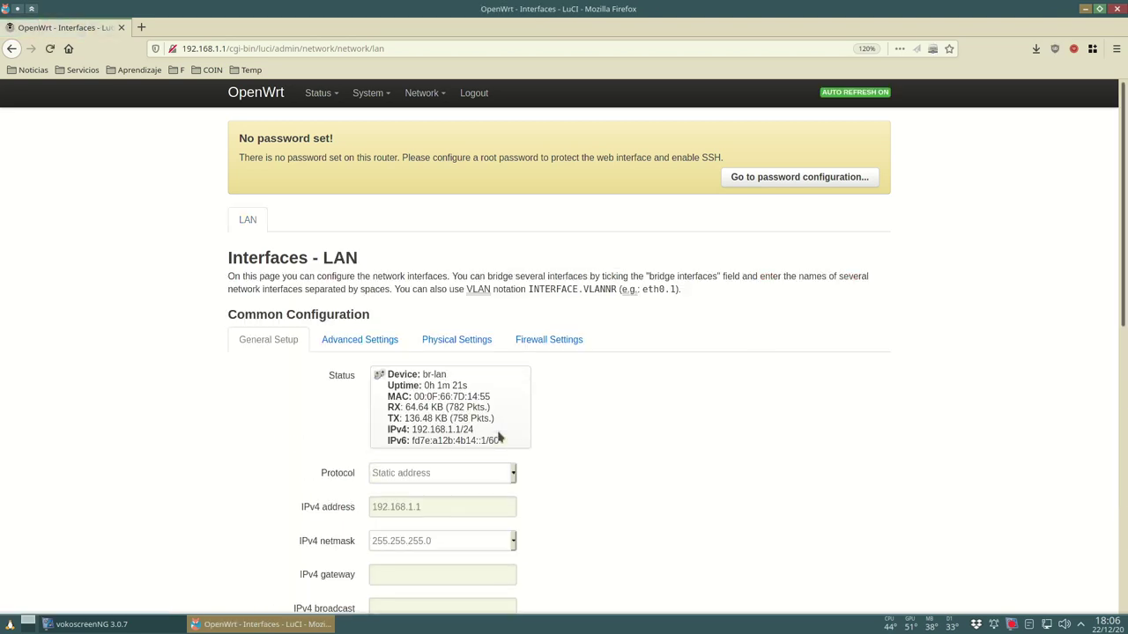
scroll(498, 437, "down", 4)
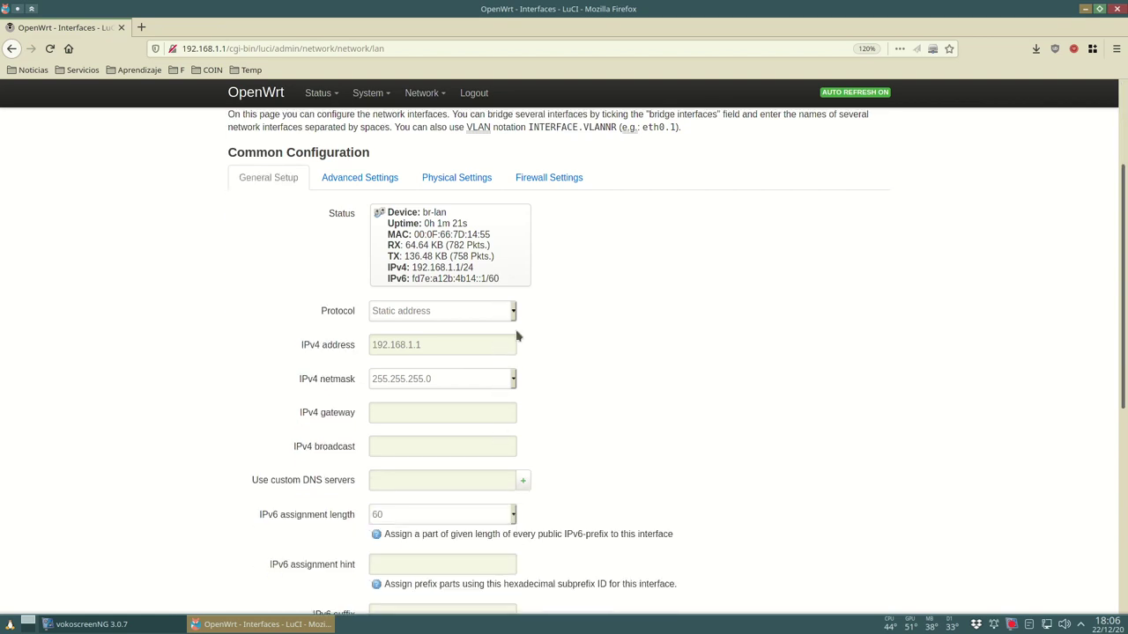
- Switch the LAN interface protocol from Static address to DHCP client
left_click(513, 314)
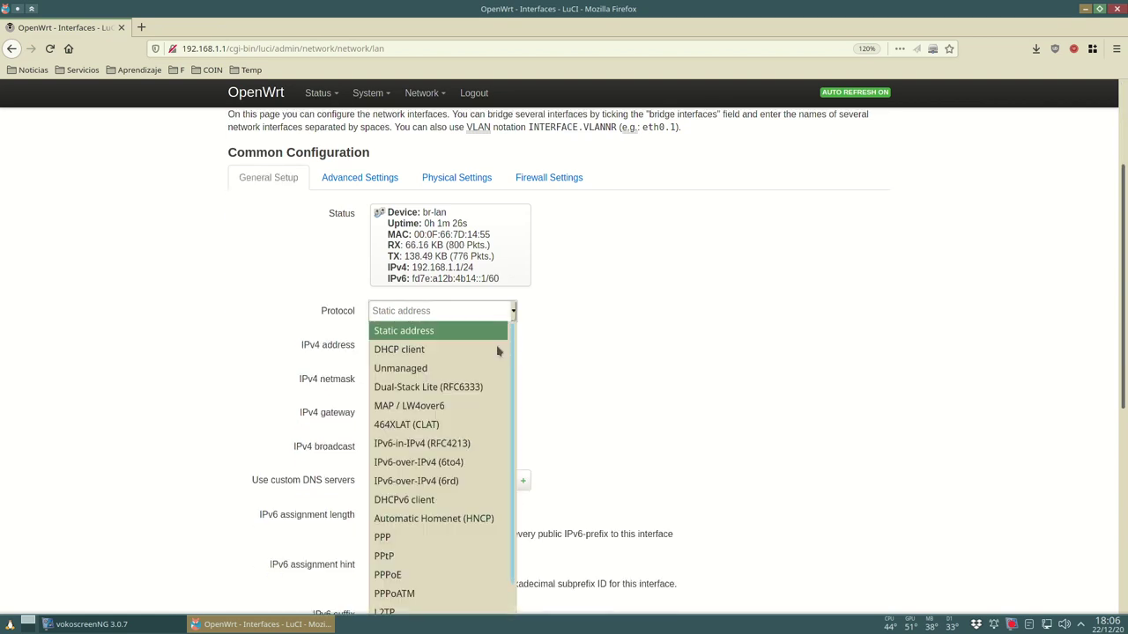
left_click(433, 350)
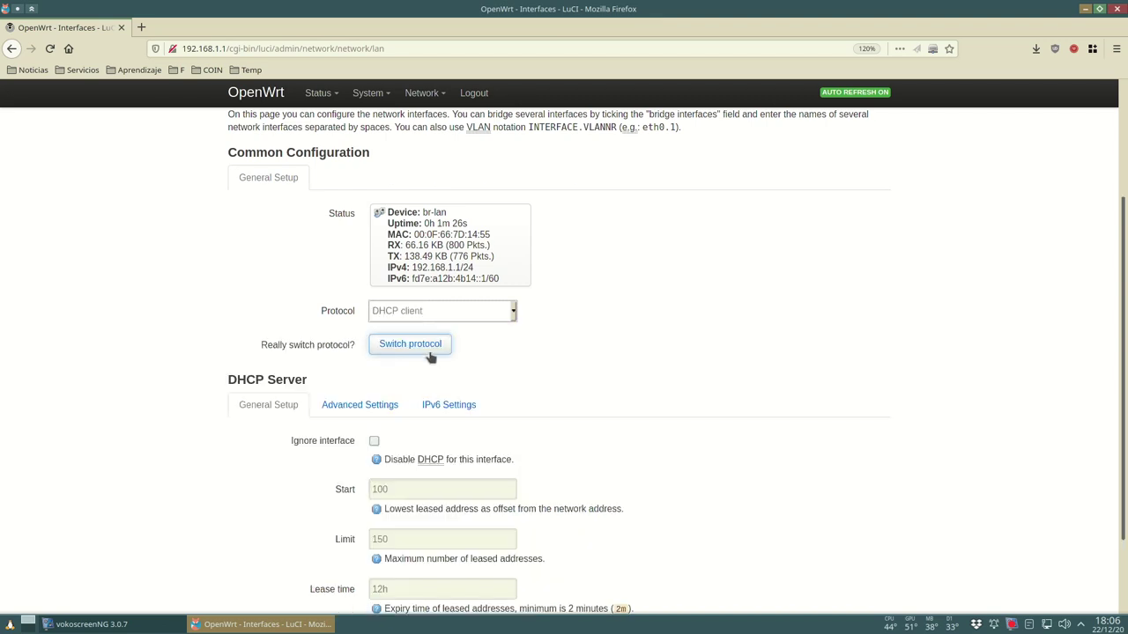
left_click(420, 352)
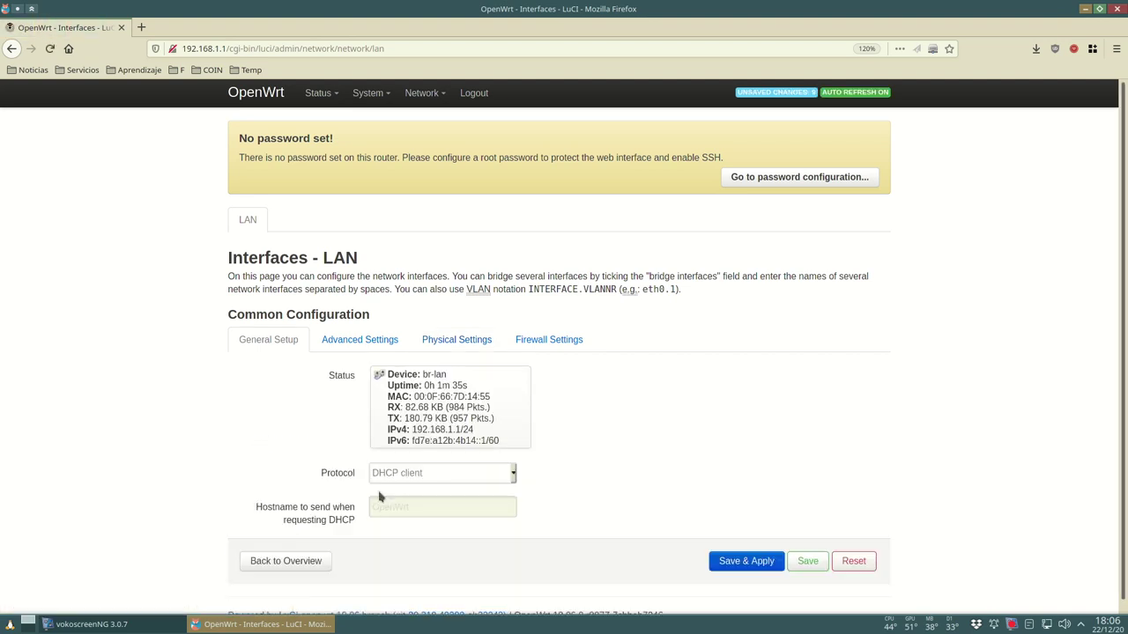
left_click(336, 346)
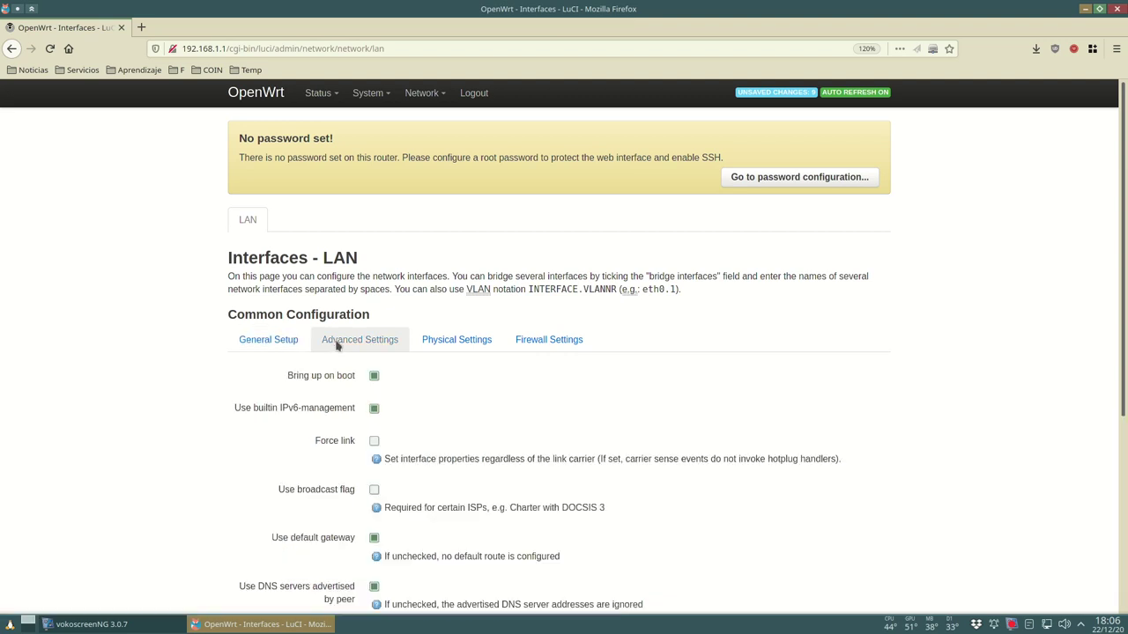
- Turn off interface bridging in the LAN Physical Settings and save
scroll(411, 366, "down", 5)
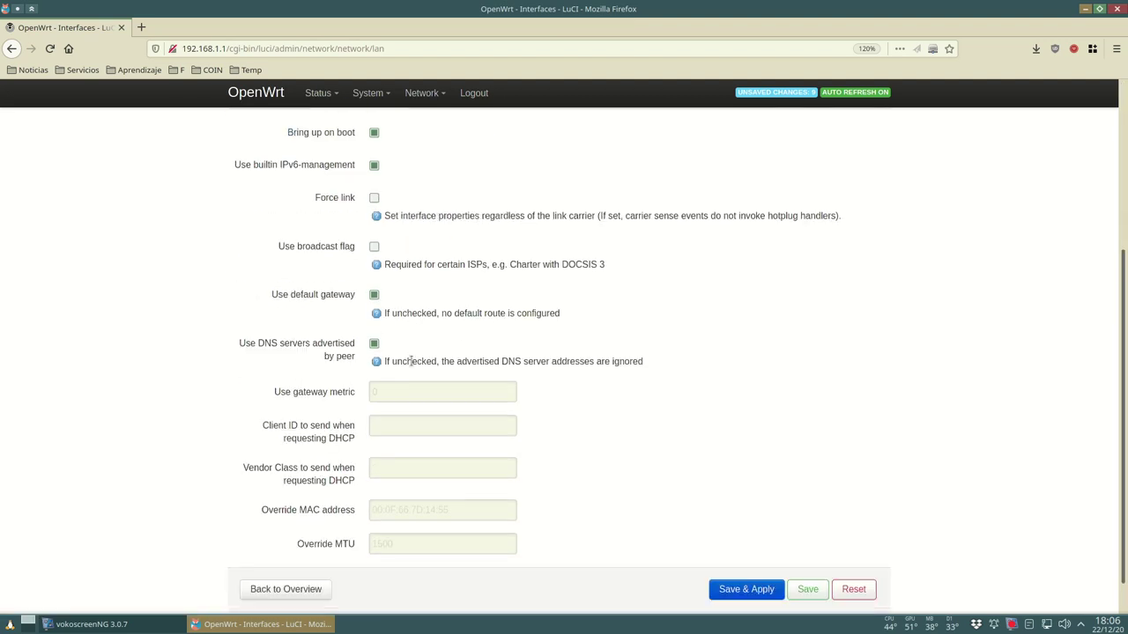
scroll(411, 361, "up", 5)
left_click(448, 342)
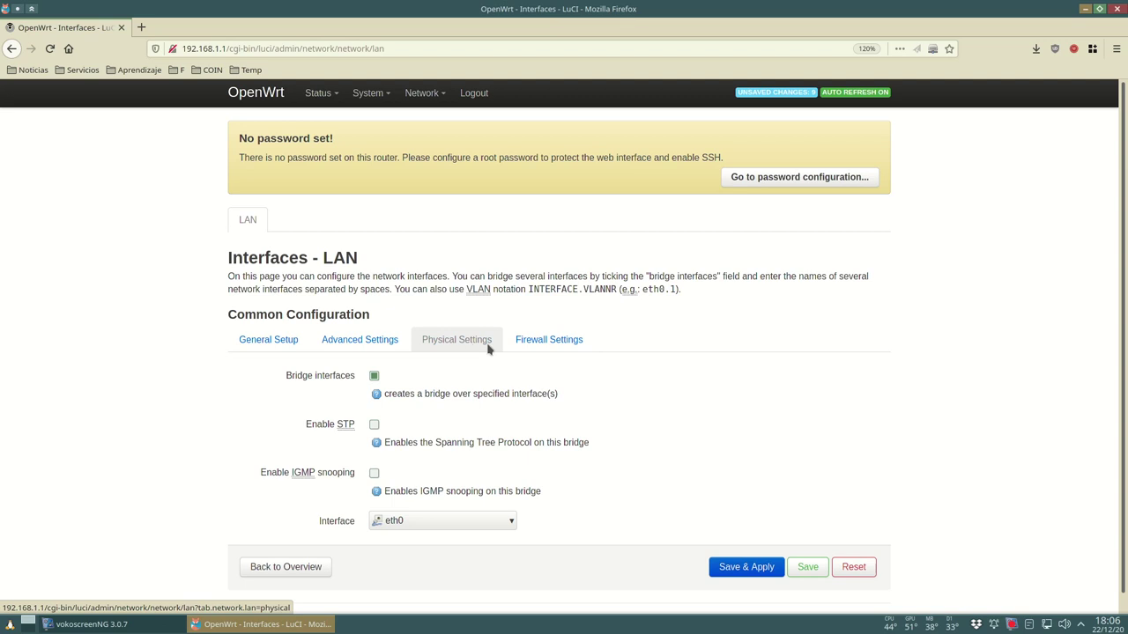
left_click(373, 375)
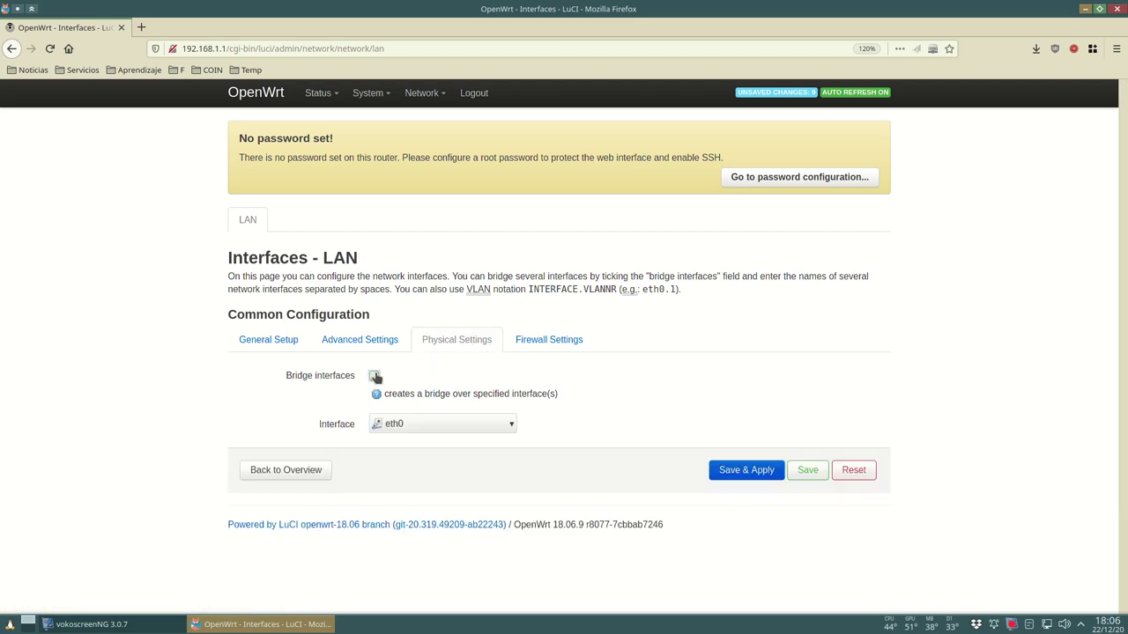
left_click(803, 469)
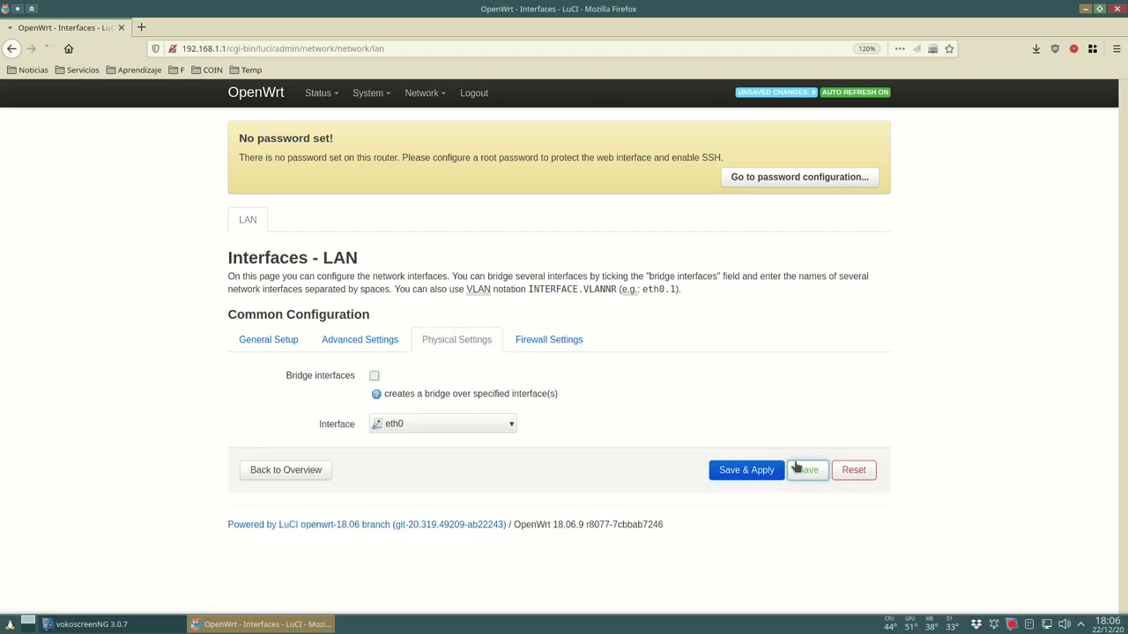
- Review the Firewall, Physical, Advanced and General Setup tabs, then Save & Apply
left_click(566, 350)
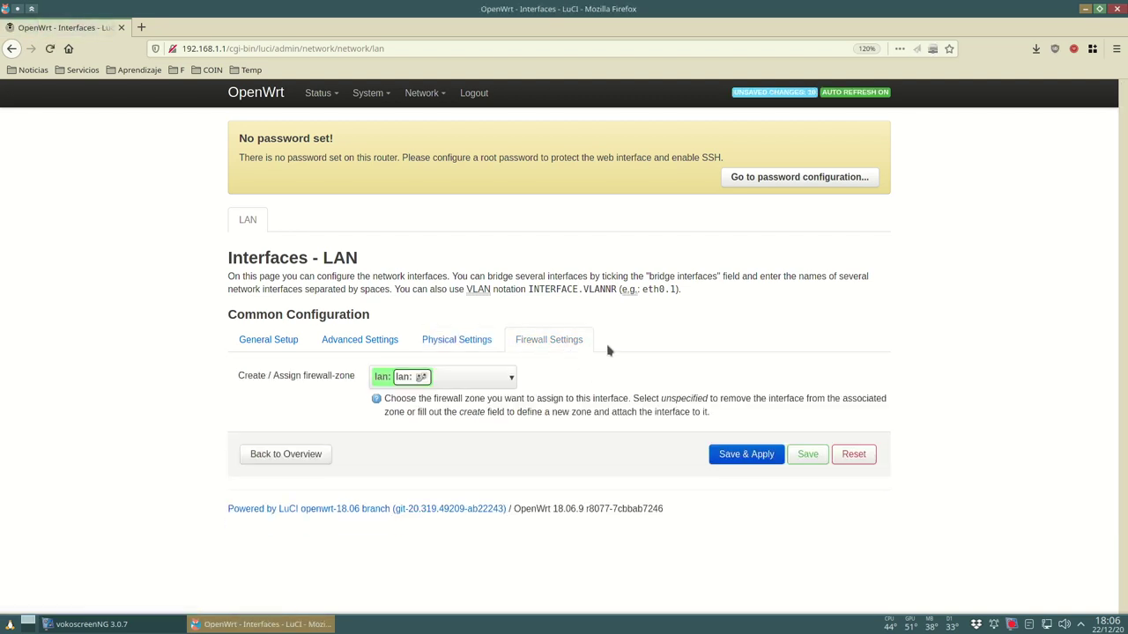
left_click(473, 344)
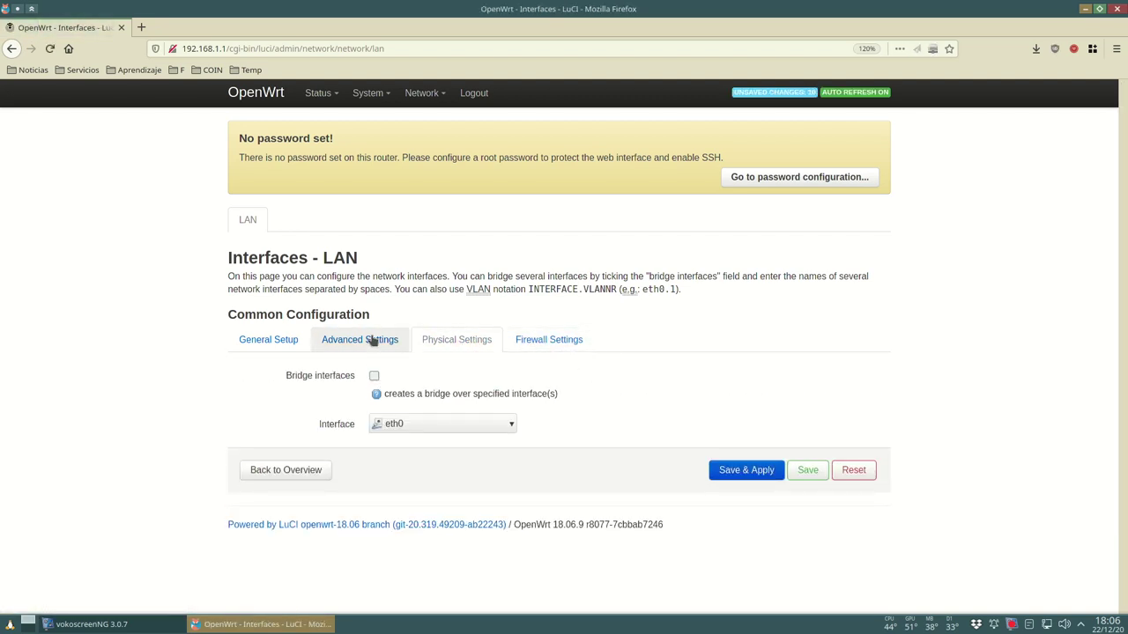
left_click(373, 341)
left_click(283, 342)
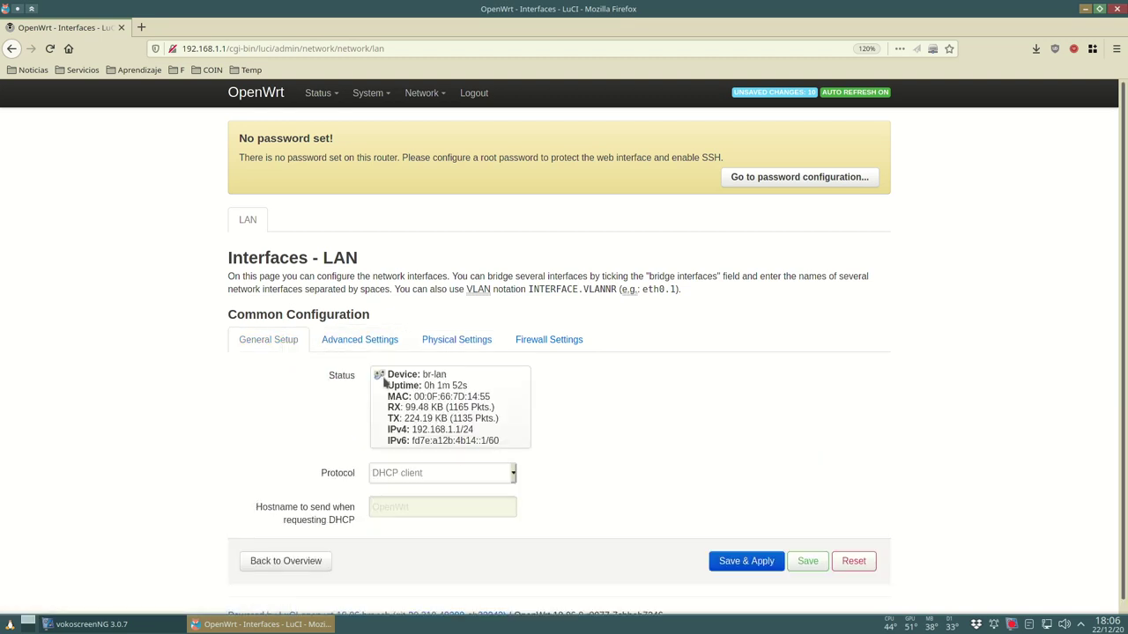
scroll(616, 529, "down", 1)
left_click(740, 550)
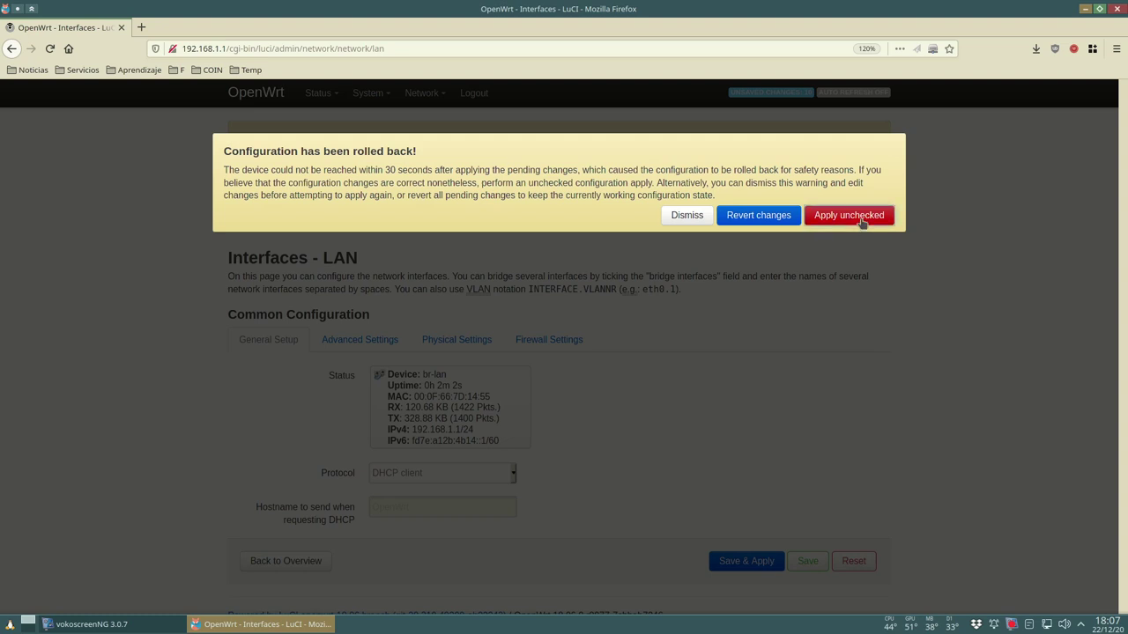
- Choose Apply unchecked in the 'Configuration has been rolled back' dialog
left_click(851, 216)
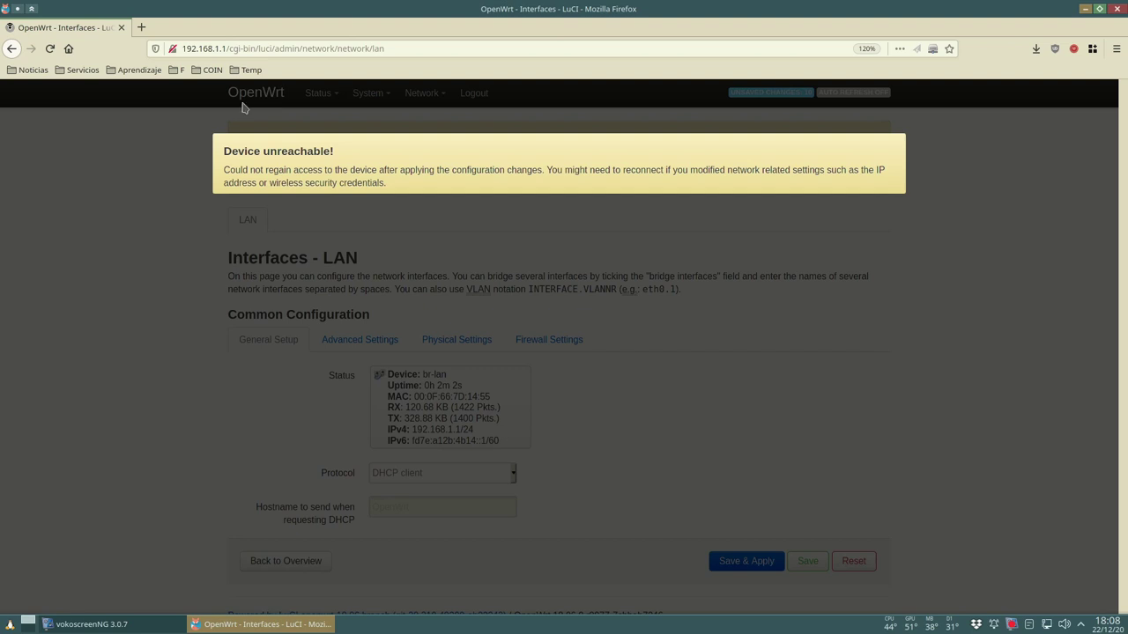
- Open FreshTomato at 192.168.22.22 and log in with the saved credentials
left_click(254, 50)
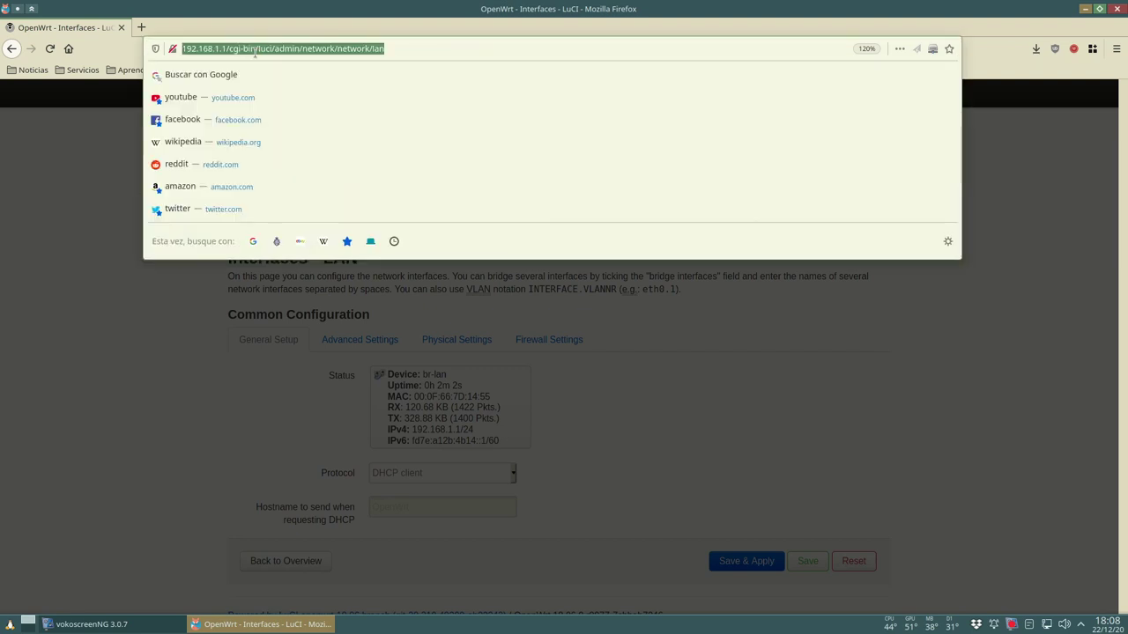
type("2.")
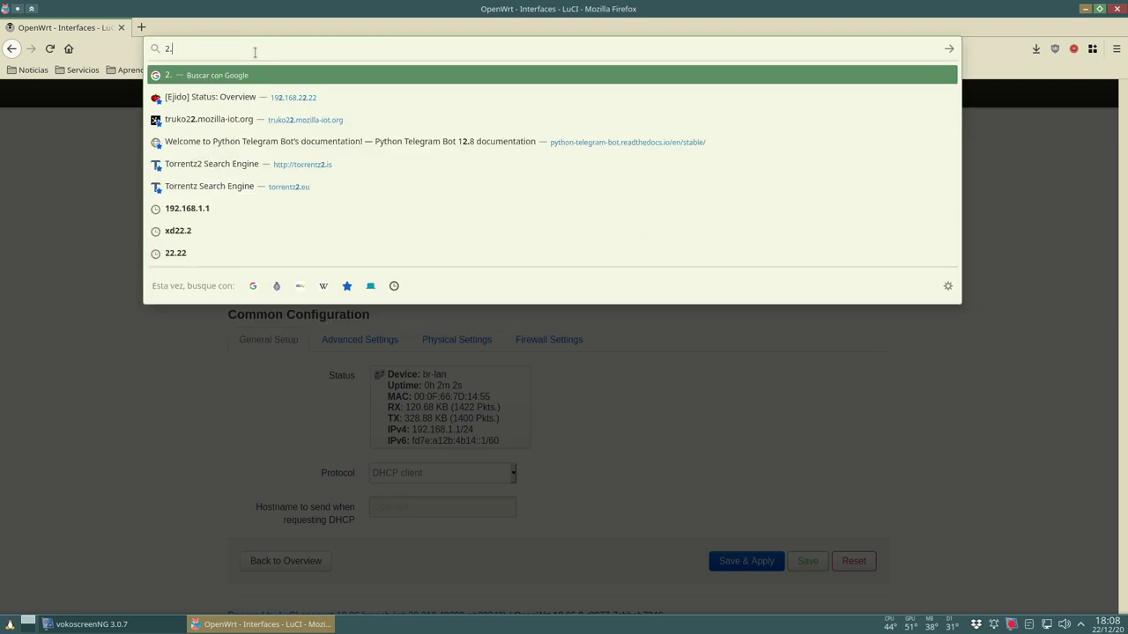
left_click(272, 102)
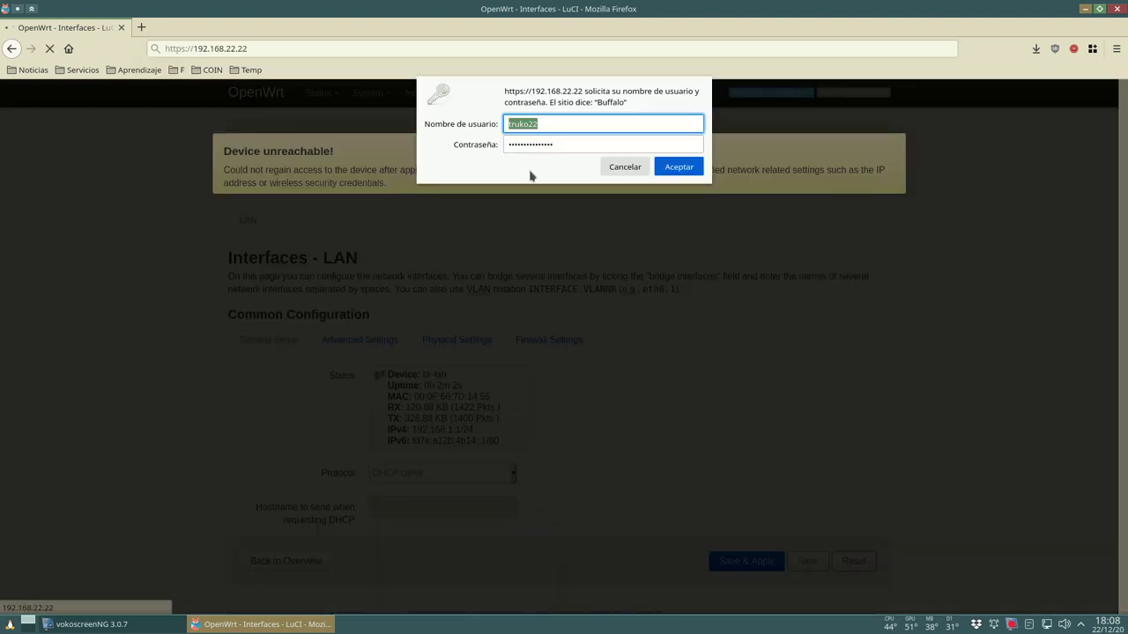
left_click(693, 172)
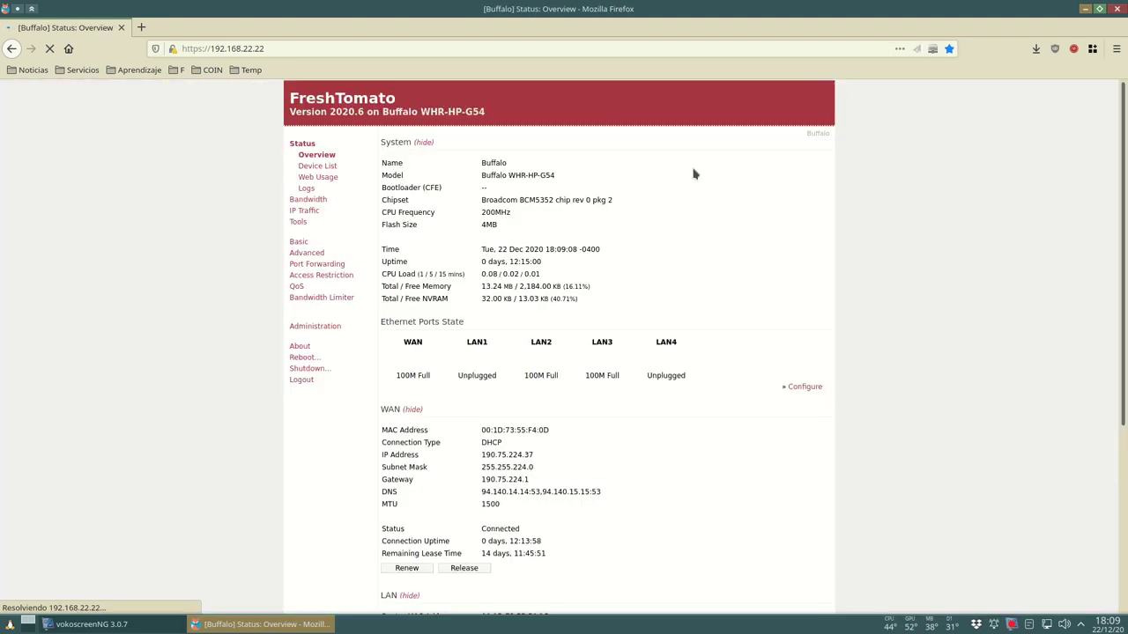
- Copy the OpenWrt router's address 192.168.22.217 from the Device List and open a new tab
left_click(342, 173)
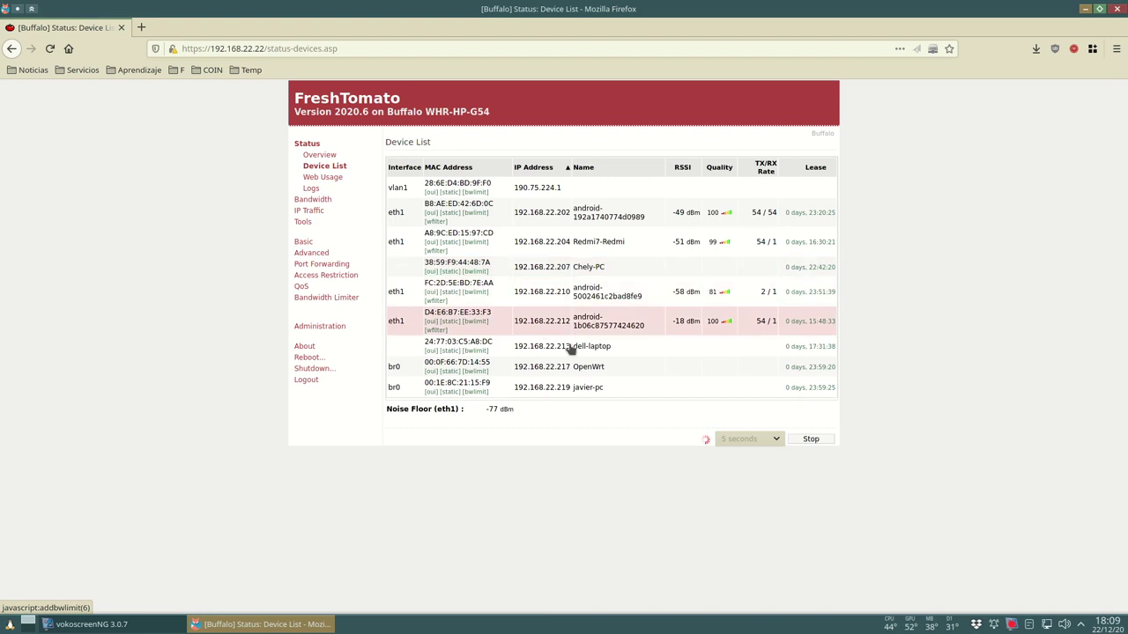
left_click_drag(622, 370, 513, 374)
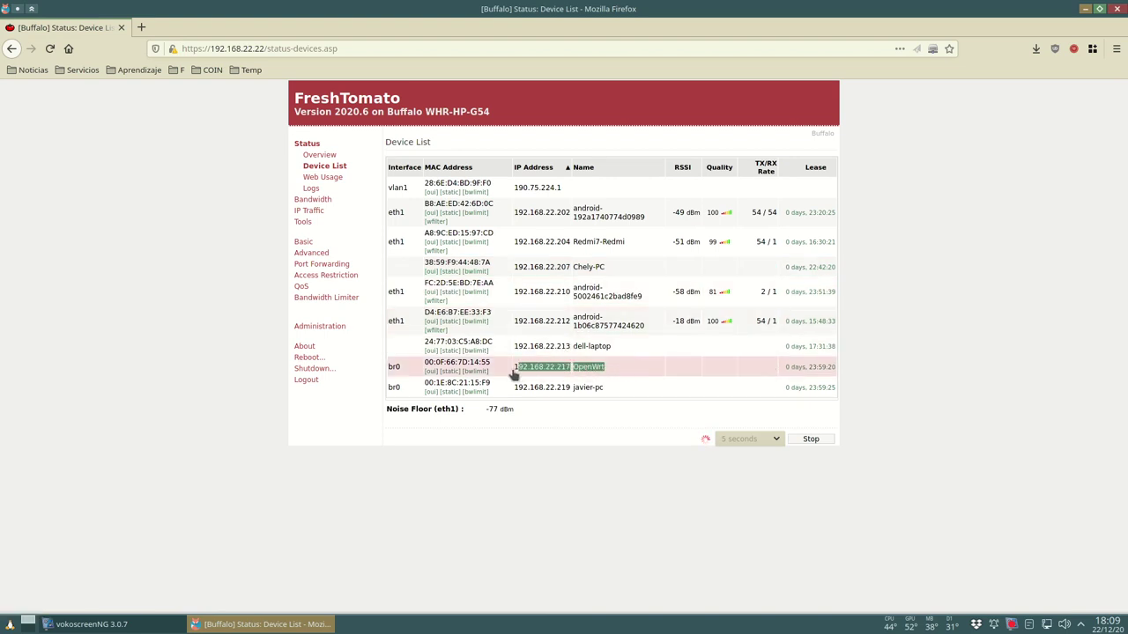
left_click(552, 374)
left_click_drag(571, 372, 517, 373)
right_click(525, 373)
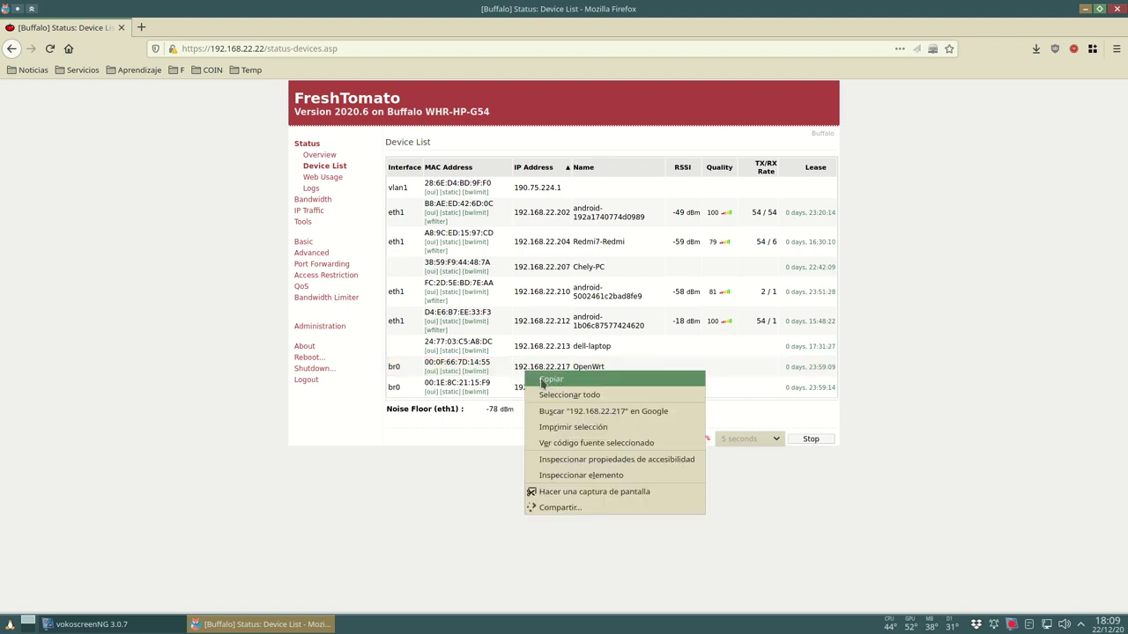
left_click(542, 380)
left_click(141, 28)
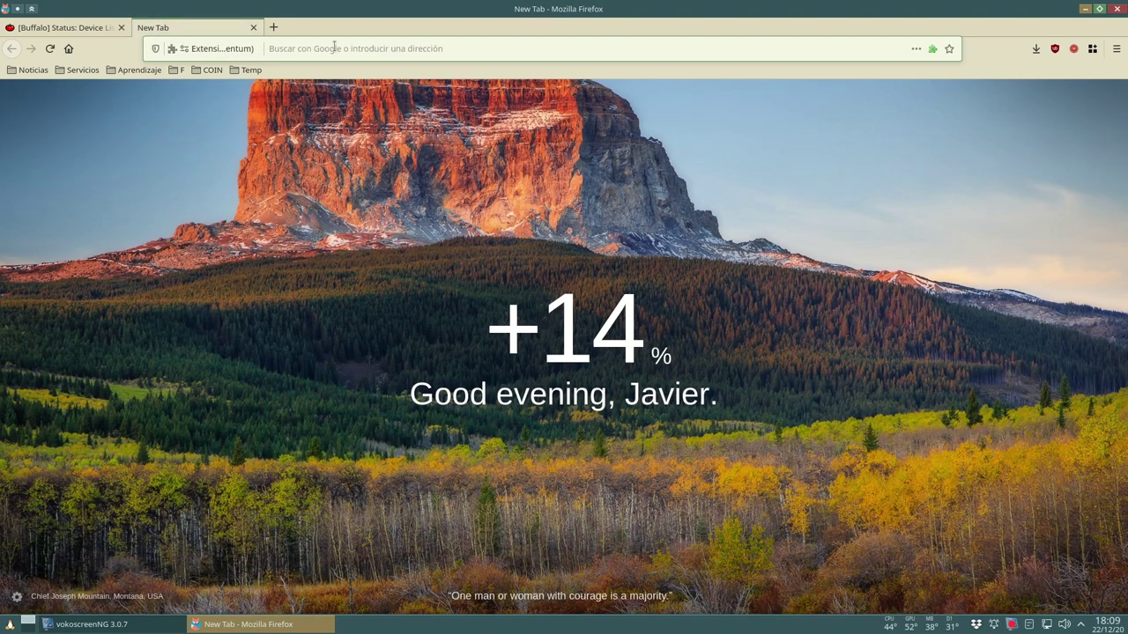
- Load the OpenWrt LuCI login page at 192.168.22.217 in the new tab
left_click(333, 47)
type("192.168.1.1")
key("BackSpace")
key("BackSpace")
key("BackSpace")
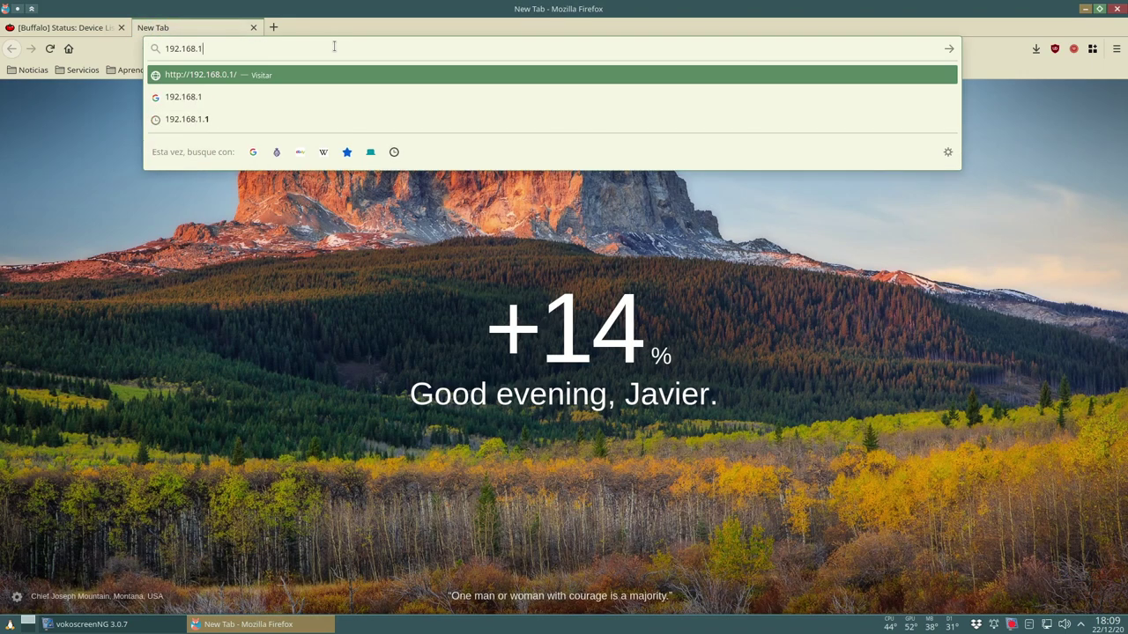
type("22")
key("Right")
key("Left")
key("BackSpace")
type("1")
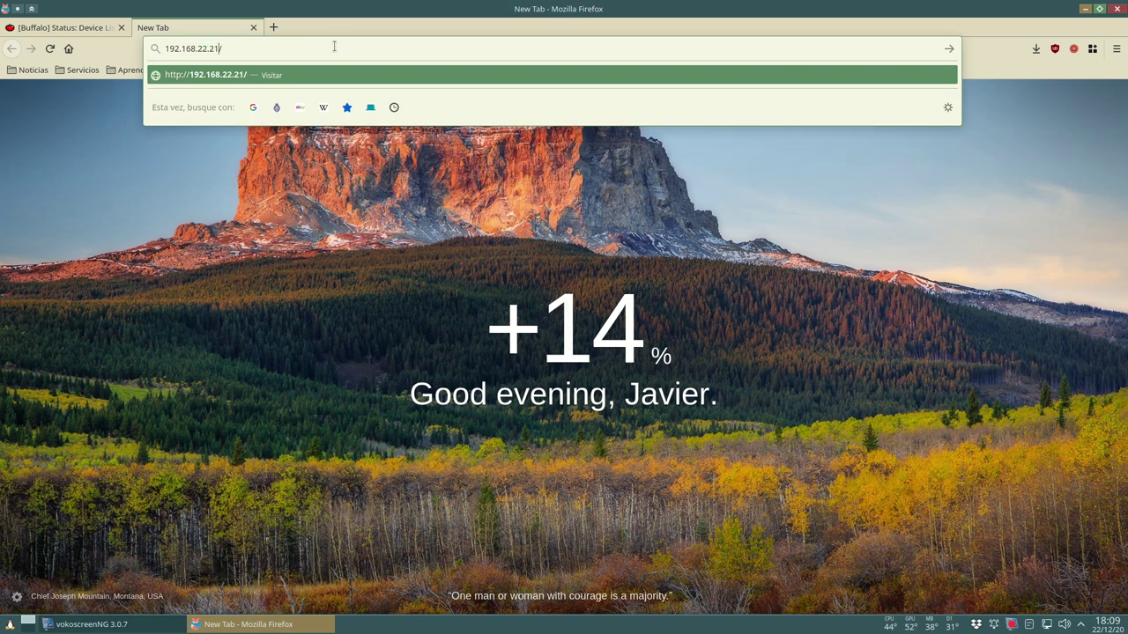
type("7")
key("Return")
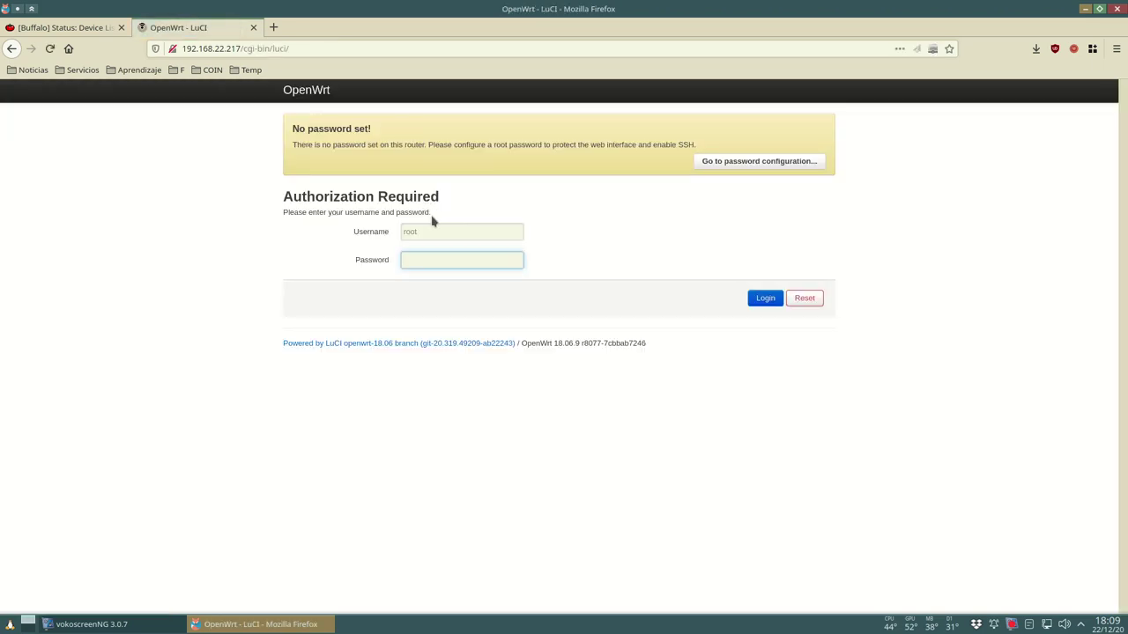
- Log in with the admin password and scroll to the IPv4 Upstream box showing DHCP gateway 192.168.22.22
type("a")
left_click(760, 299)
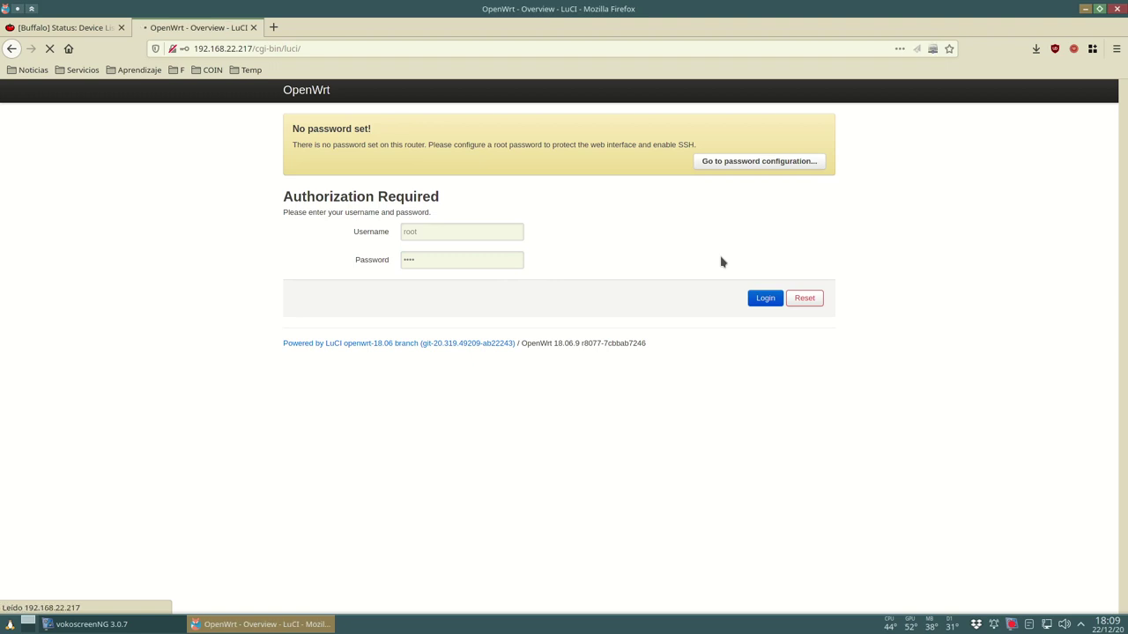
left_click_drag(526, 263, 472, 263)
scroll(480, 361, "down", 1)
scroll(480, 363, "down", 1)
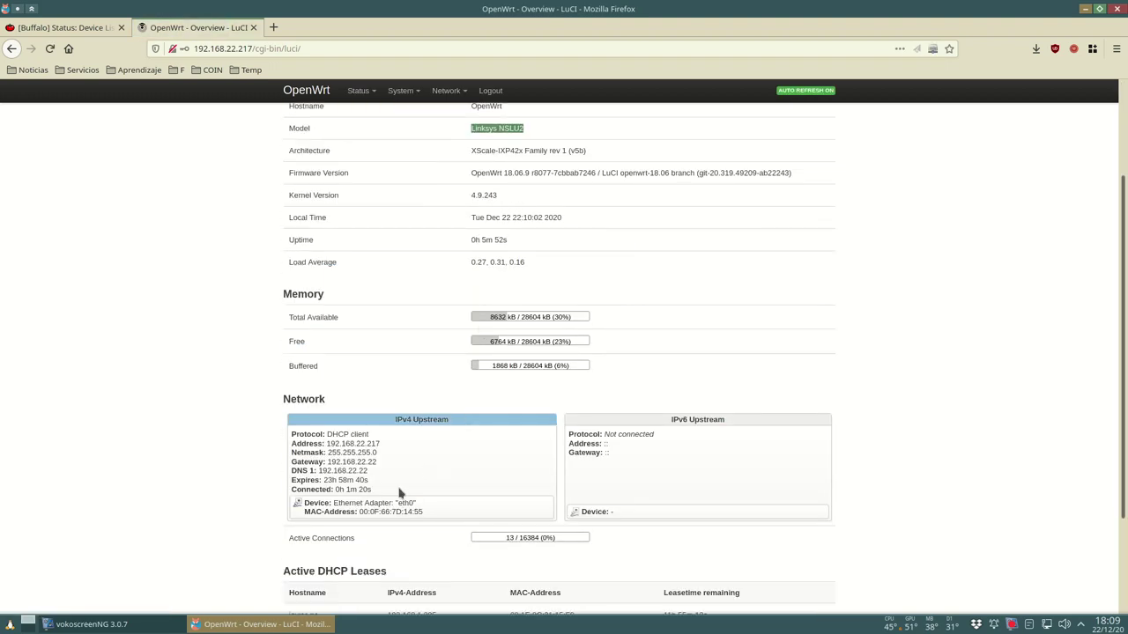
left_click_drag(374, 489, 304, 429)
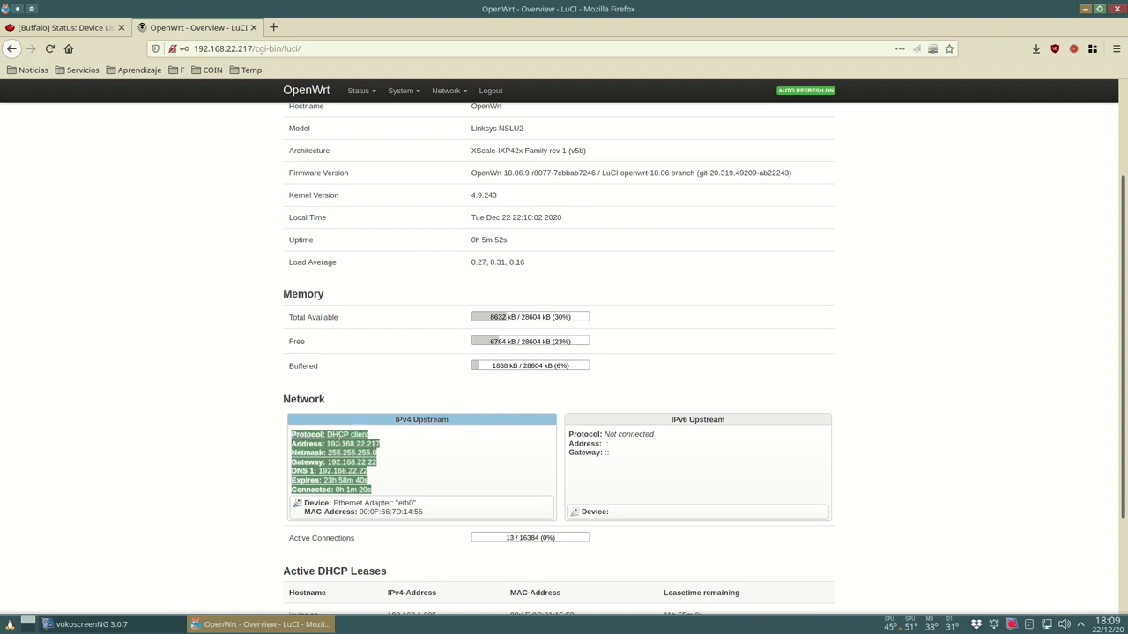